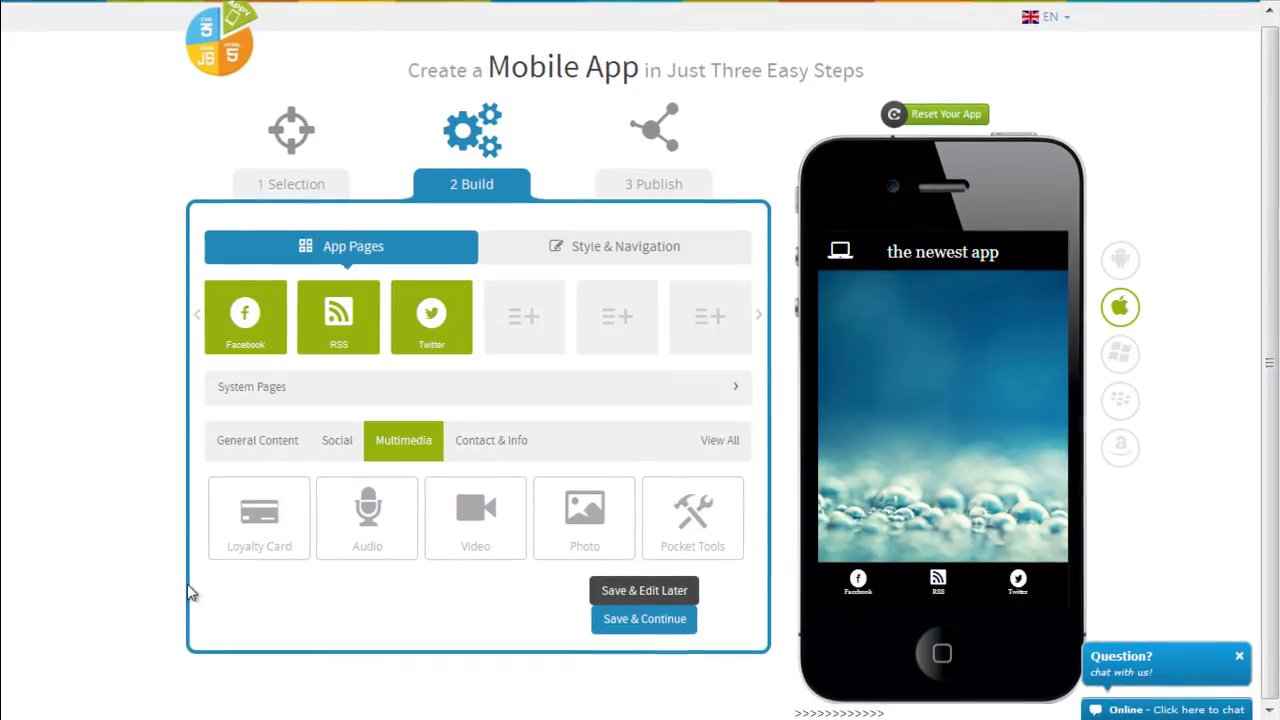
- Add the Loyalty Card tile from the Multimedia category of App Pages
{"action": "left_click", "coordinate": [265, 527]}
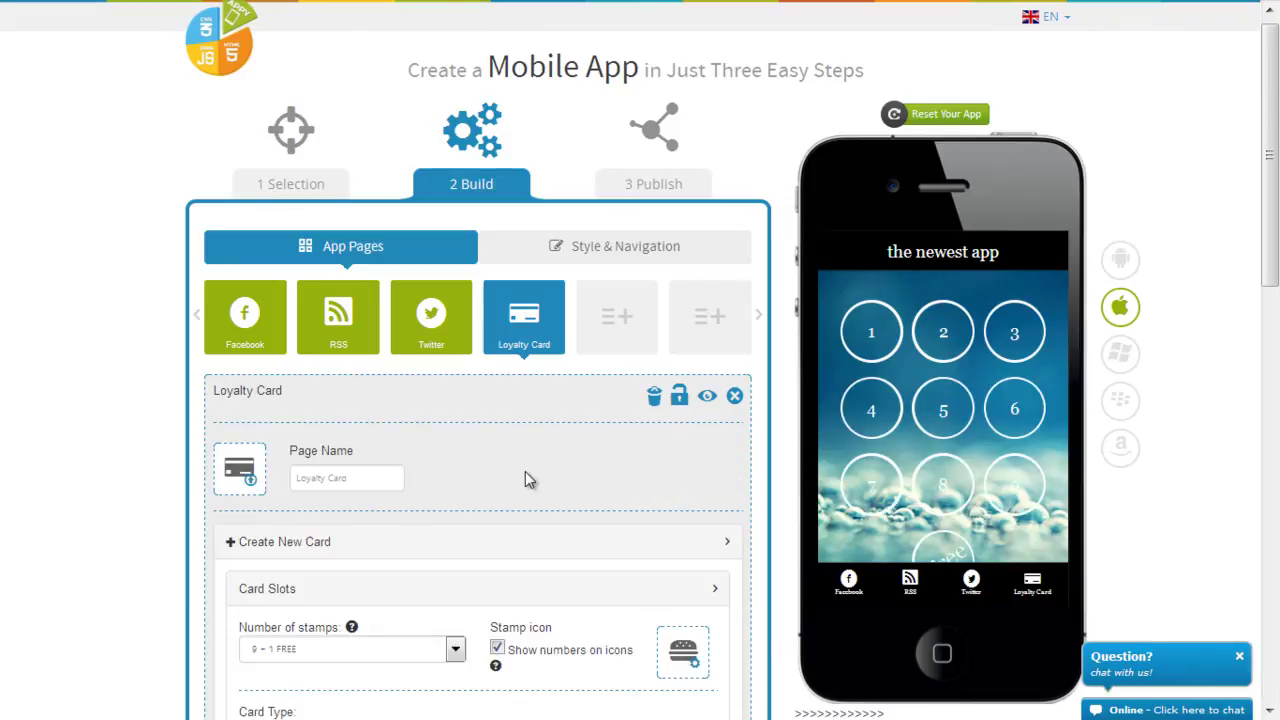
- Set the card's number of stamps to '3 + 1 FREE'
{"action": "scroll", "coordinate": [525, 472], "scroll_direction": "down", "scroll_amount": 2}
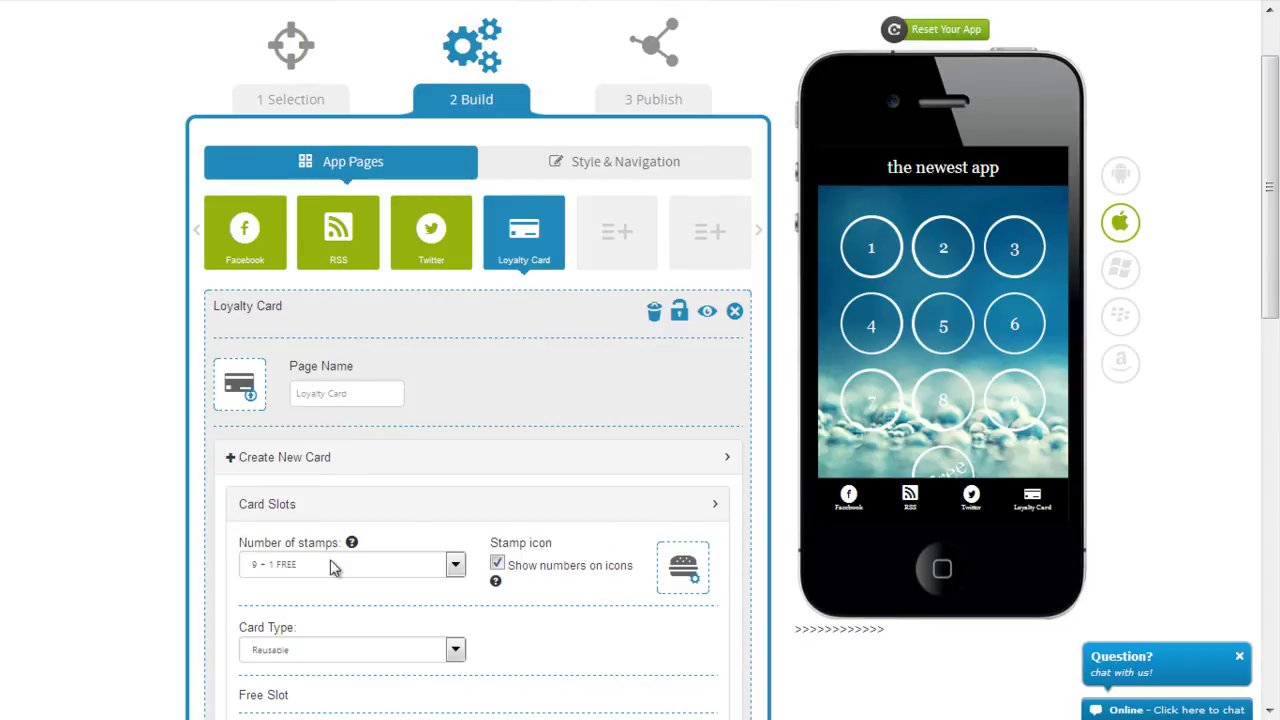
{"action": "scroll", "coordinate": [458, 562], "scroll_direction": "down", "scroll_amount": 2}
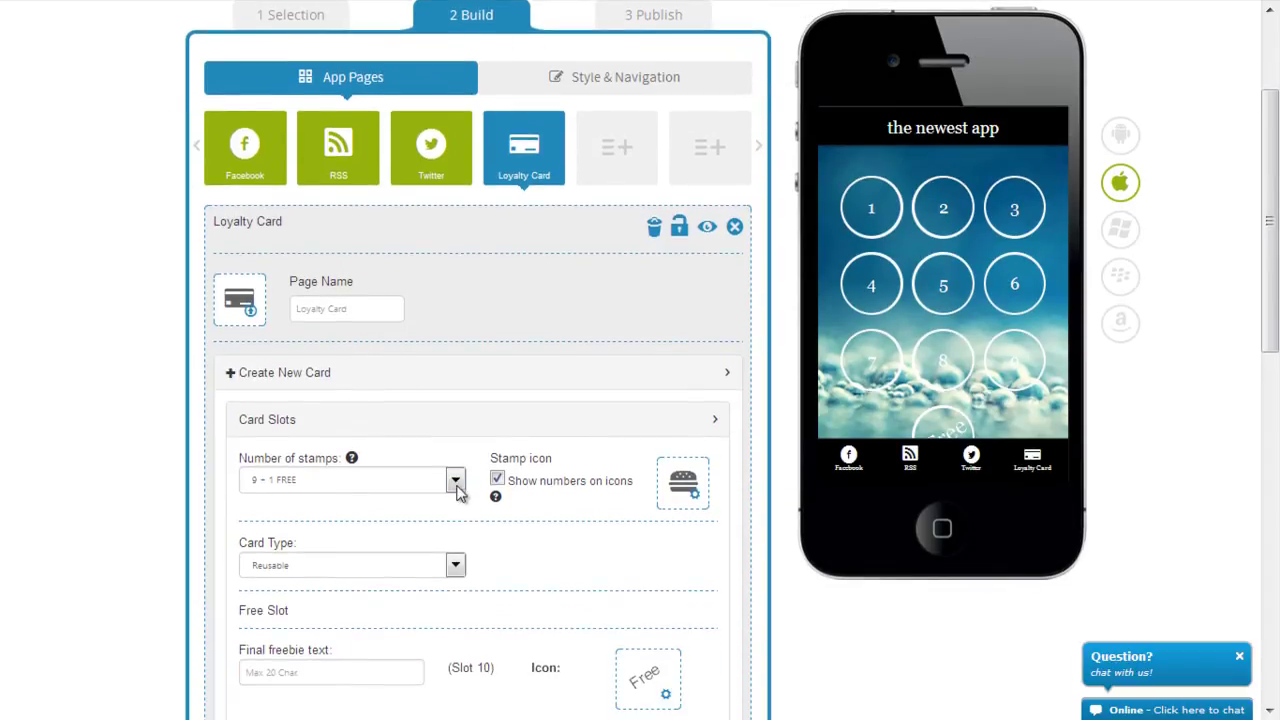
{"action": "left_click", "coordinate": [458, 490]}
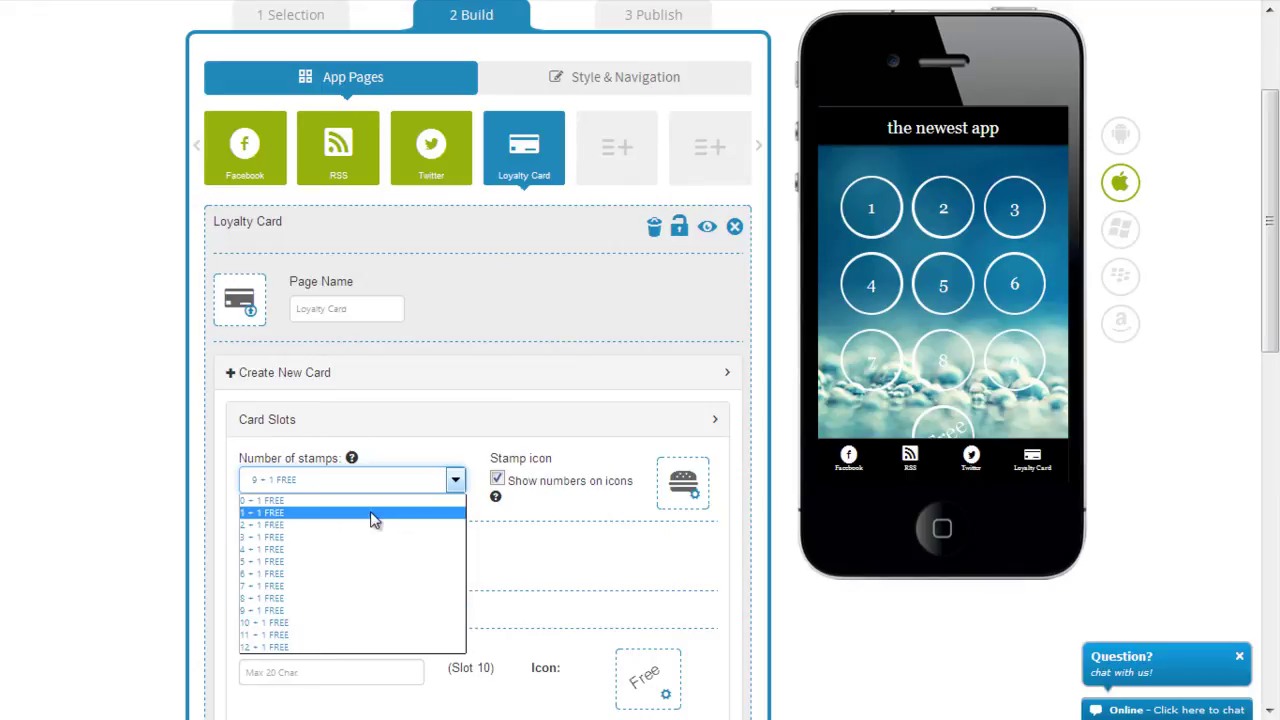
{"action": "left_click", "coordinate": [372, 537]}
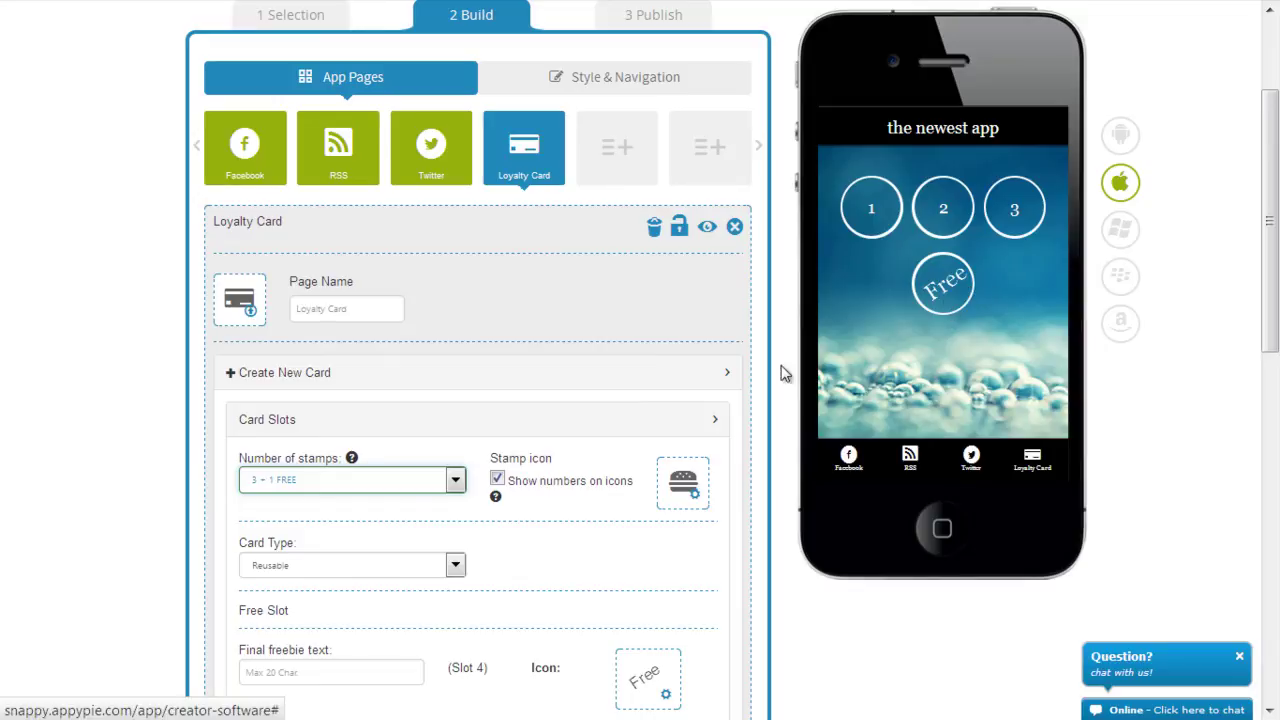
- Hide the numbers on the stamps and switch the stamp icon to the drink glass
{"action": "left_click", "coordinate": [494, 488]}
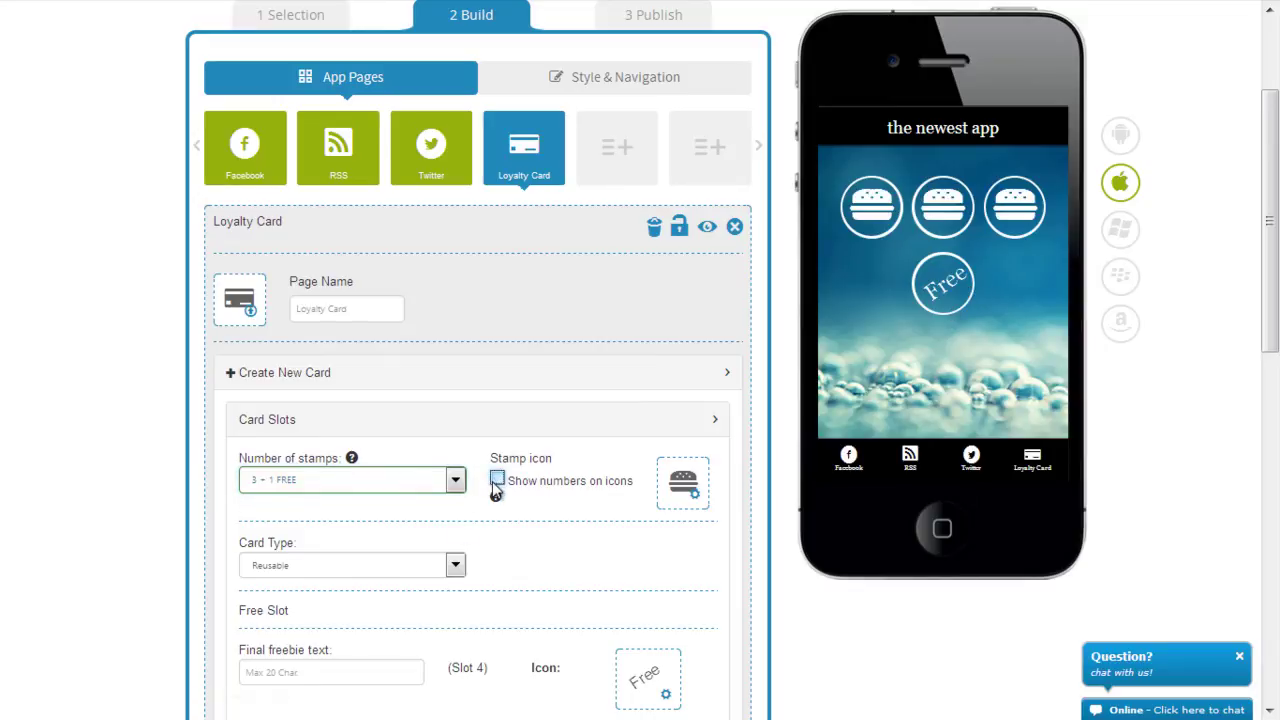
{"action": "left_click", "coordinate": [696, 486]}
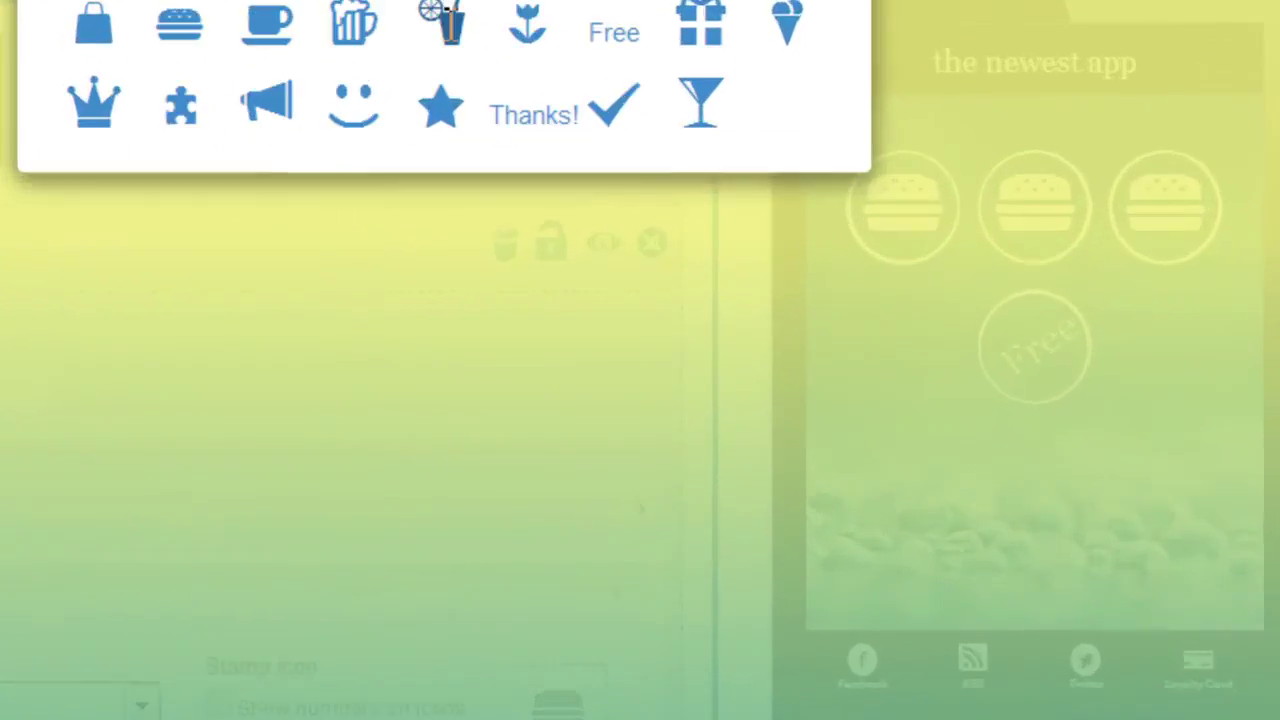
{"action": "left_click", "coordinate": [441, 20]}
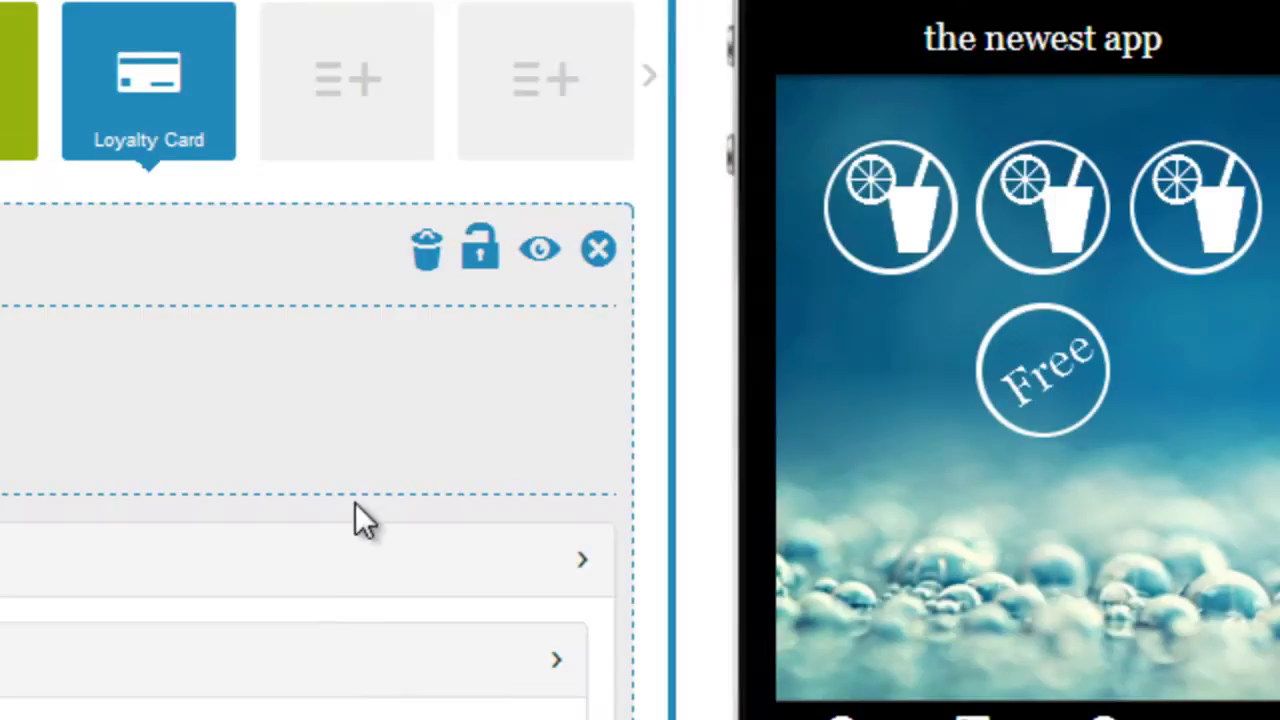
{"action": "scroll", "coordinate": [300, 586], "scroll_direction": "down", "scroll_amount": 3}
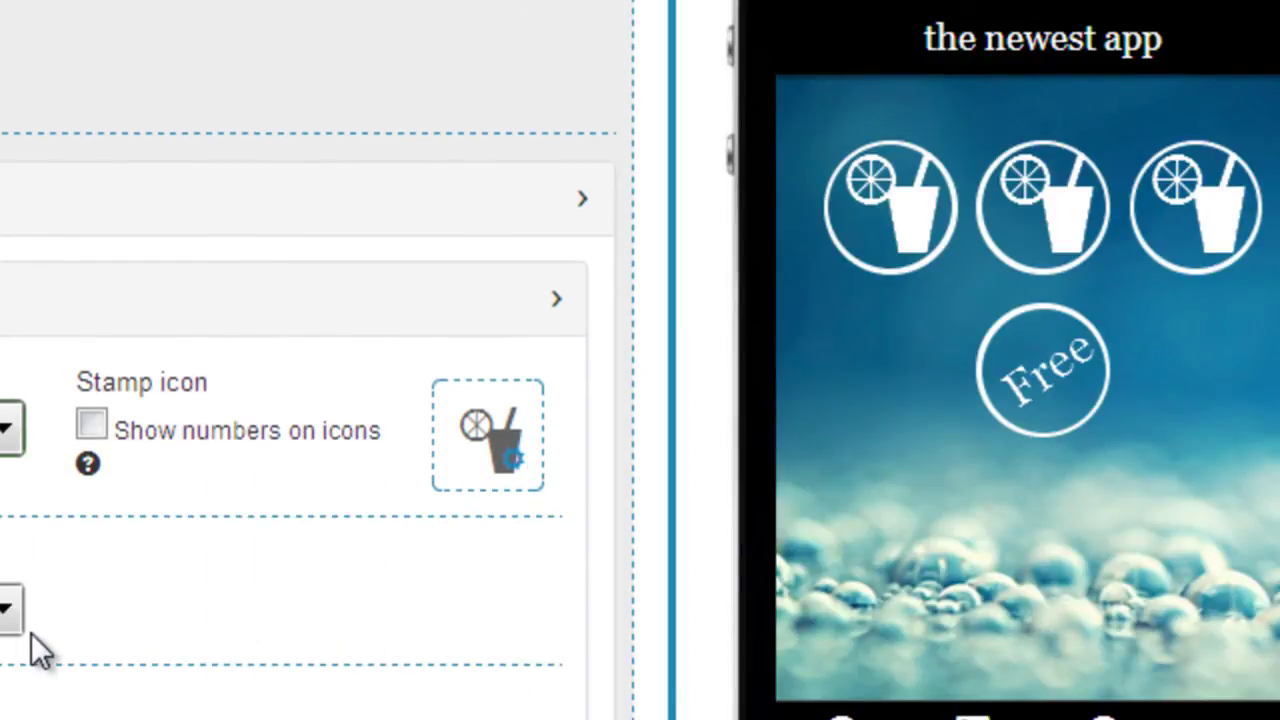
- Keep the loyalty card type set to Reusable
{"action": "left_click", "coordinate": [5, 605]}
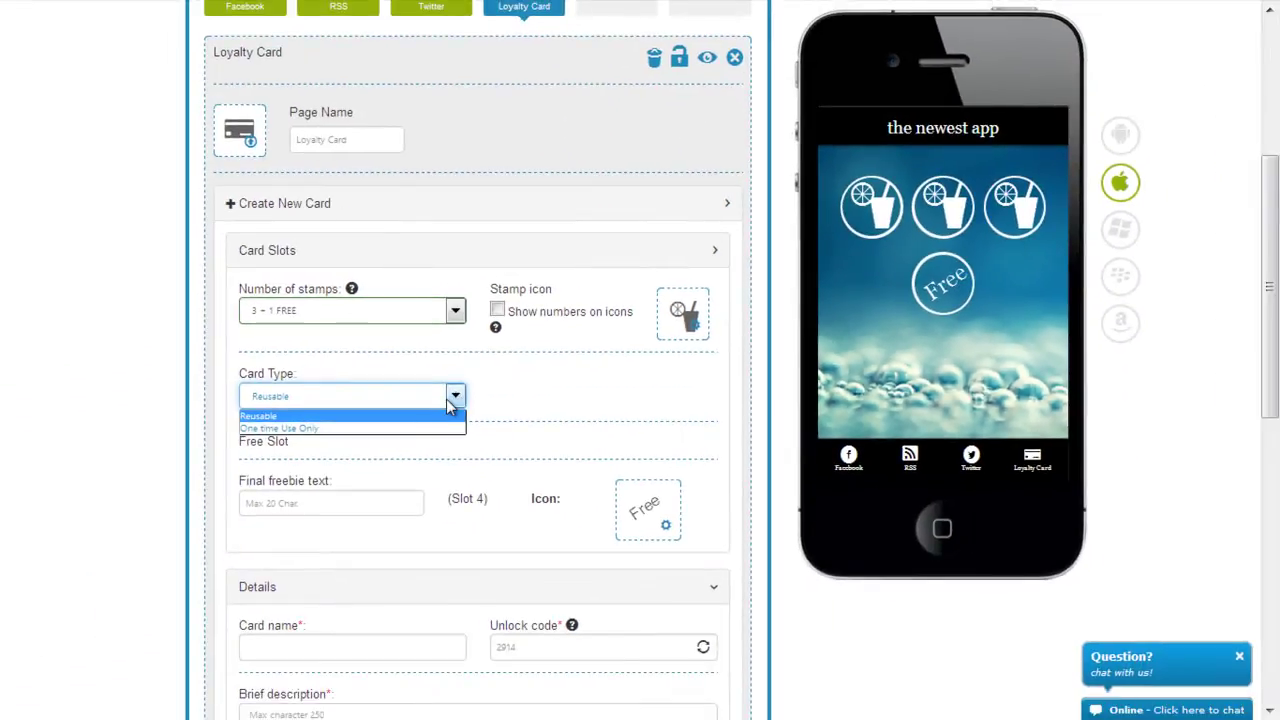
{"action": "left_click", "coordinate": [564, 389]}
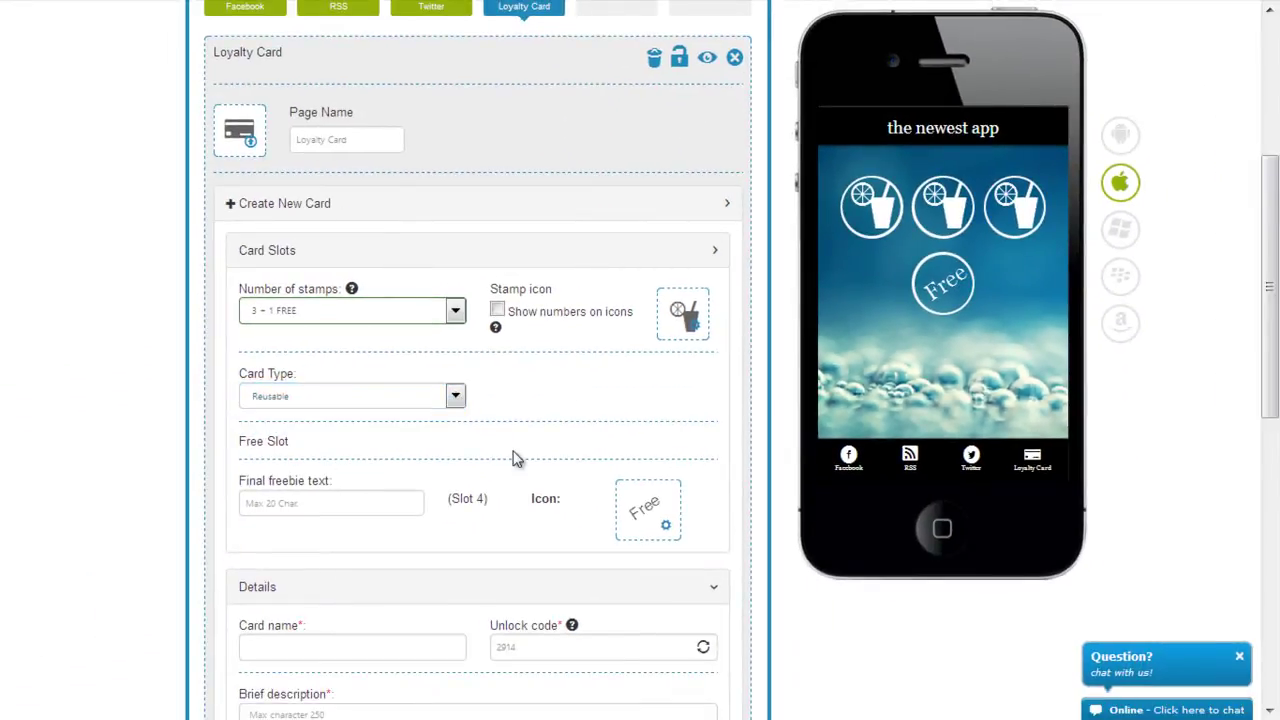
{"action": "scroll", "coordinate": [513, 457], "scroll_direction": "down", "scroll_amount": 1}
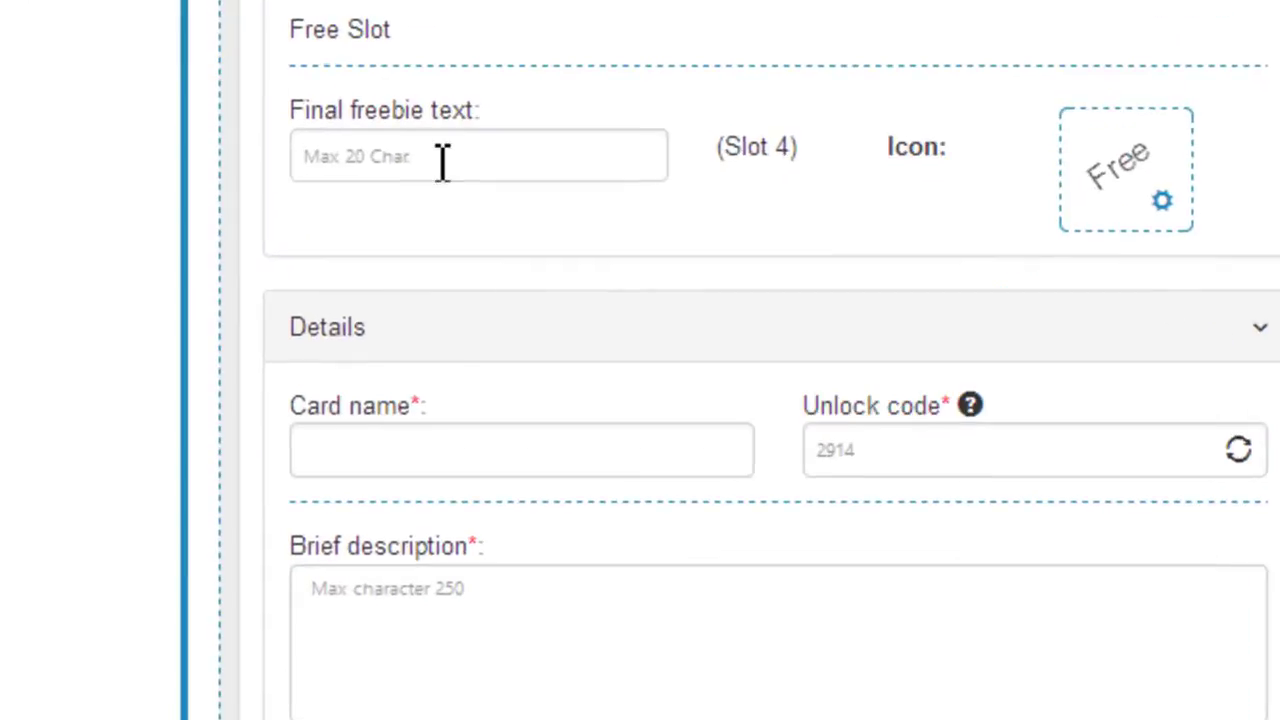
- Enter 'freebie' as the final freebie text and choose the 'Thanks!' free-slot icon
{"action": "left_click", "coordinate": [443, 163]}
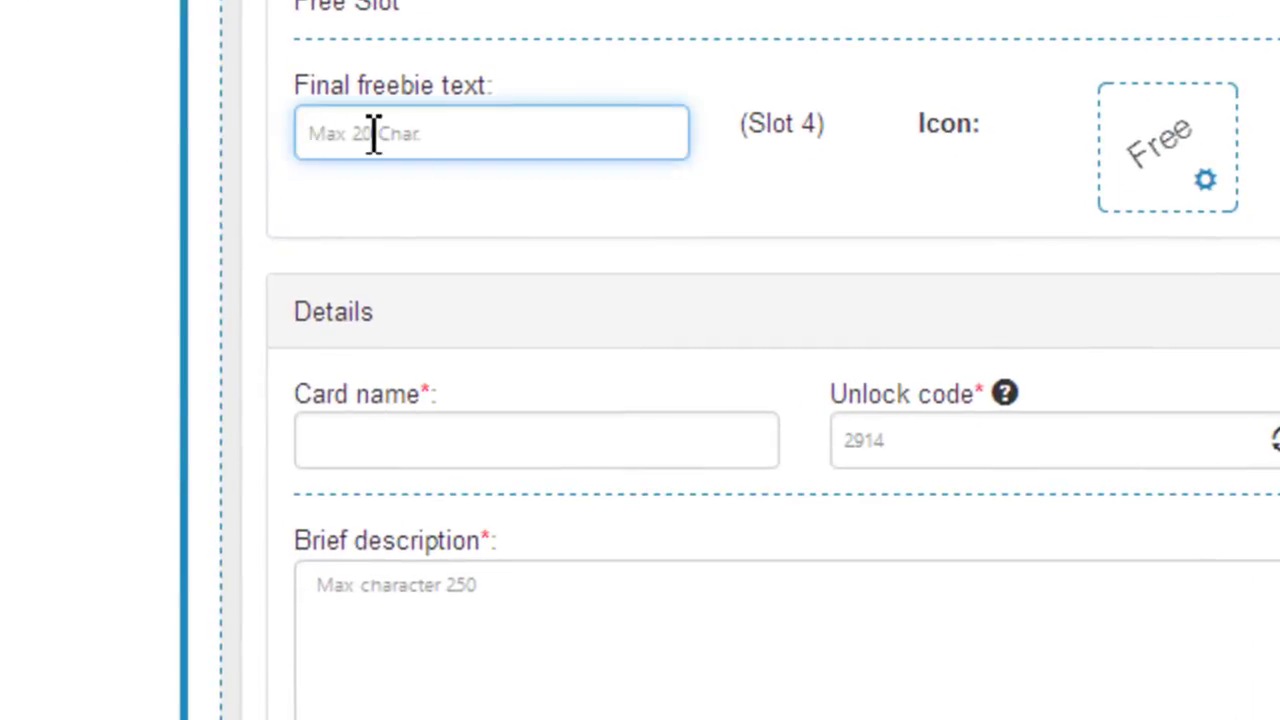
{"action": "type", "text": "freebie"}
{"action": "left_click", "coordinate": [1195, 178]}
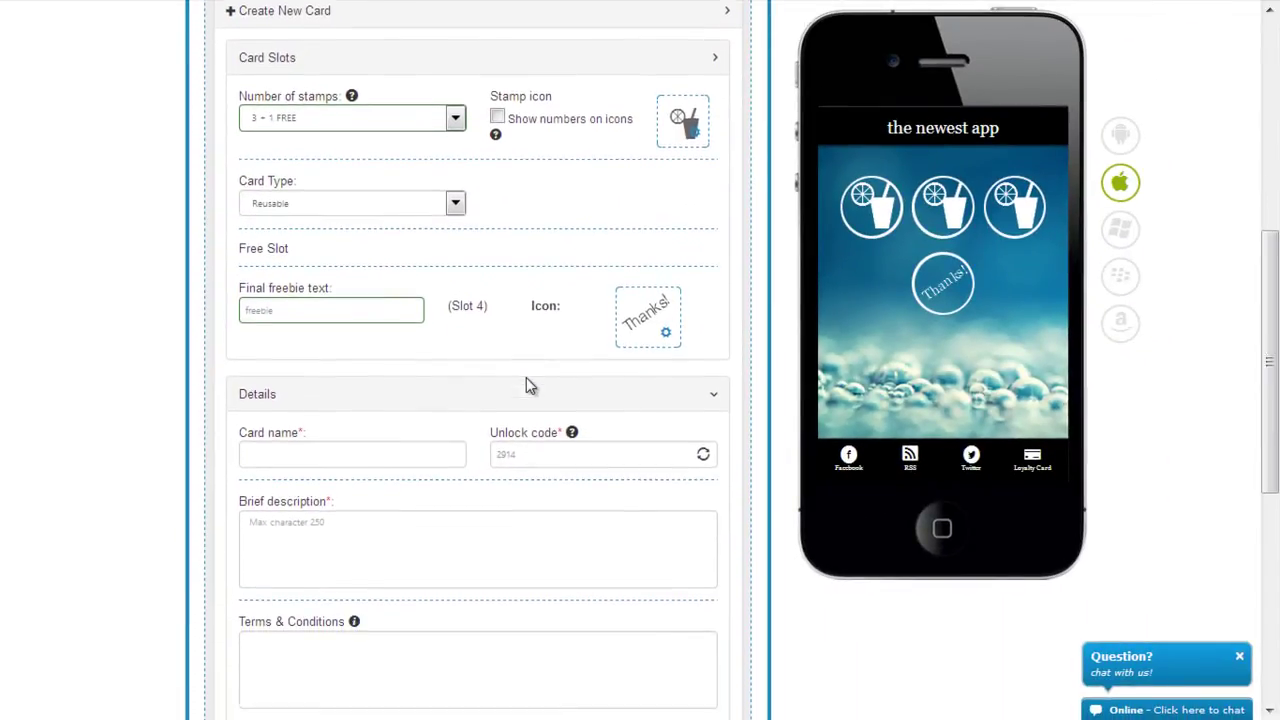
{"action": "scroll", "coordinate": [530, 385], "scroll_direction": "down", "scroll_amount": 1}
{"action": "left_click", "coordinate": [389, 397]}
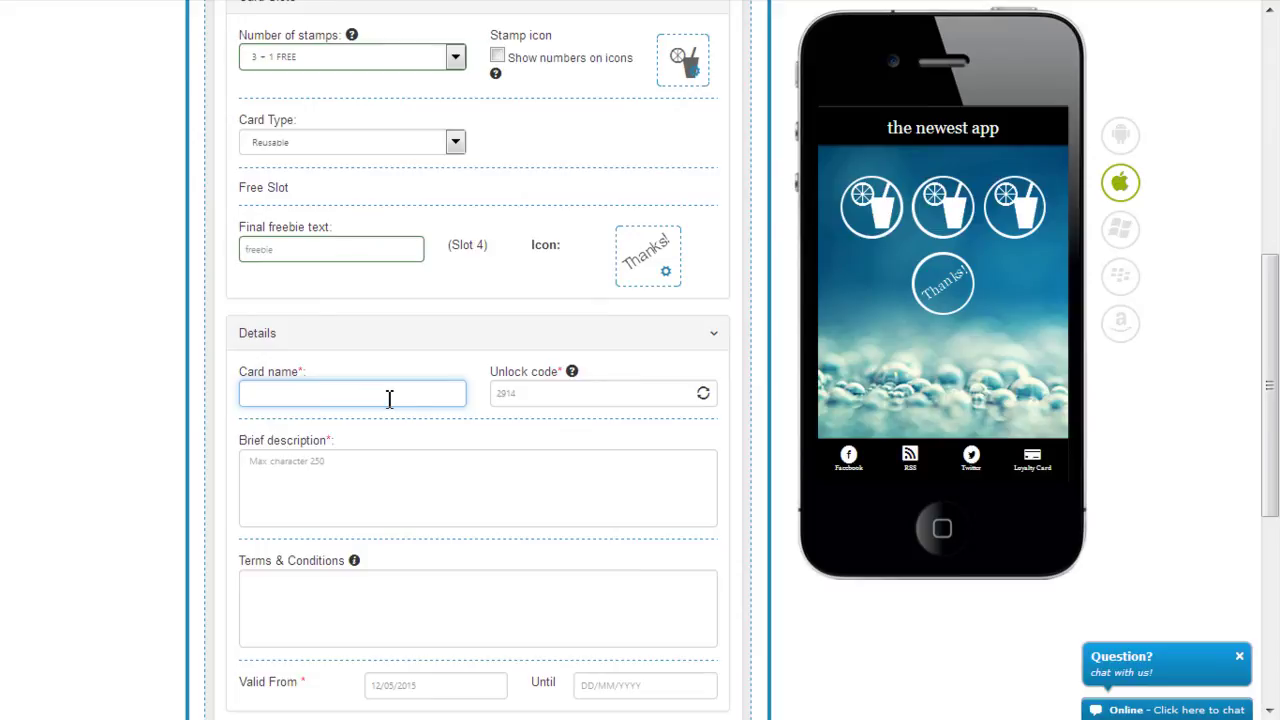
- Name the card 'Just for you' and generate a new unlock code
{"action": "type", "text": "Just for you"}
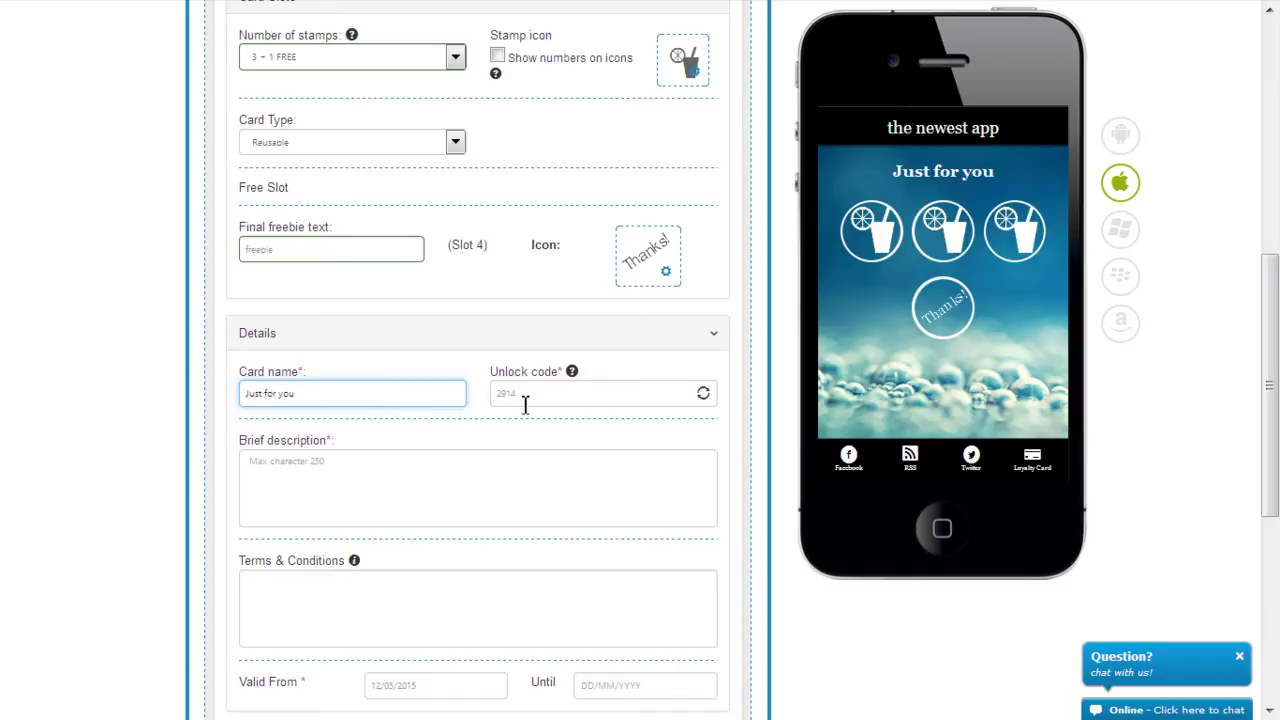
{"action": "mouse_move", "coordinate": [572, 378]}
{"action": "left_click", "coordinate": [704, 395]}
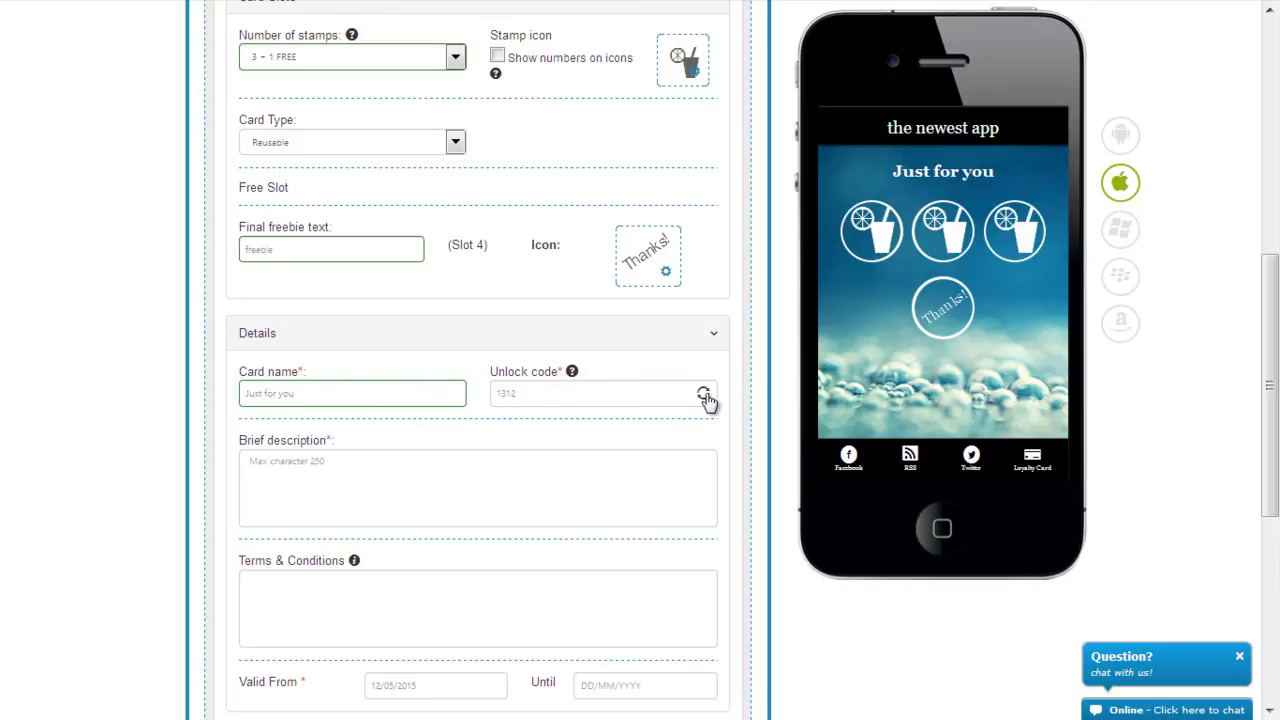
- Enter the brief description 'card 123' and the terms and conditions 'wert'
{"action": "left_click", "coordinate": [298, 463]}
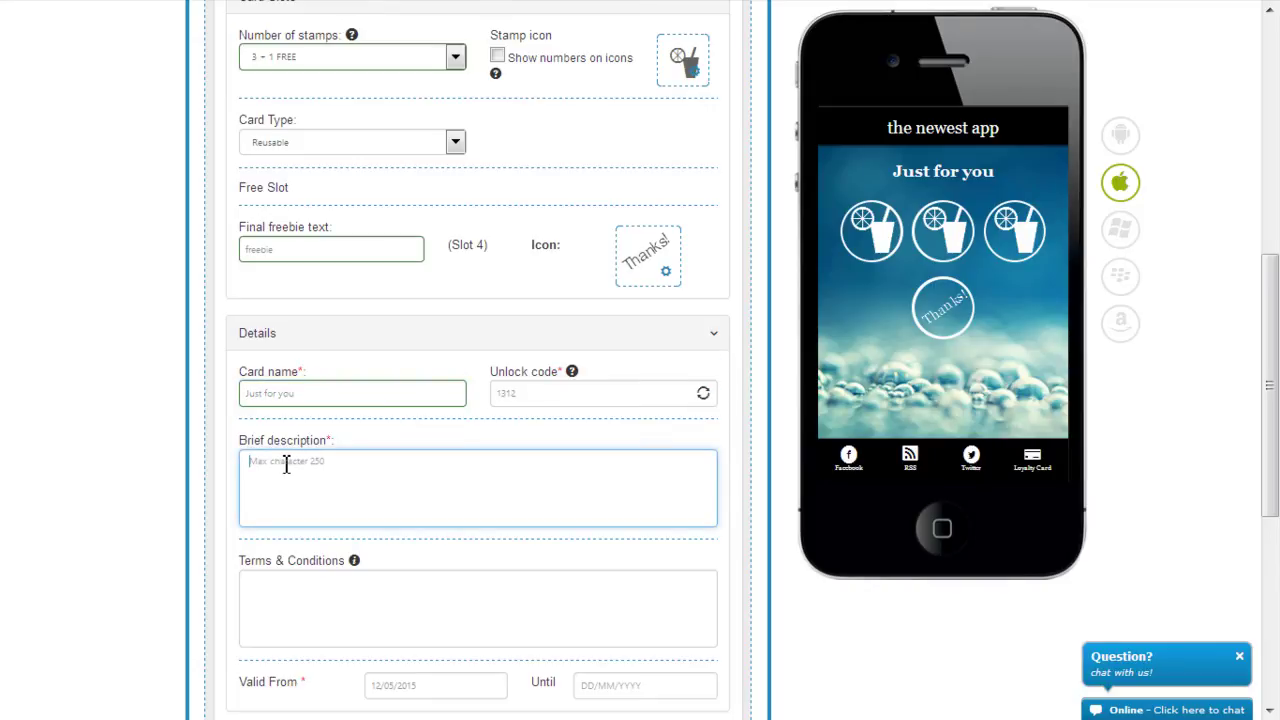
{"action": "type", "text": "ca"}
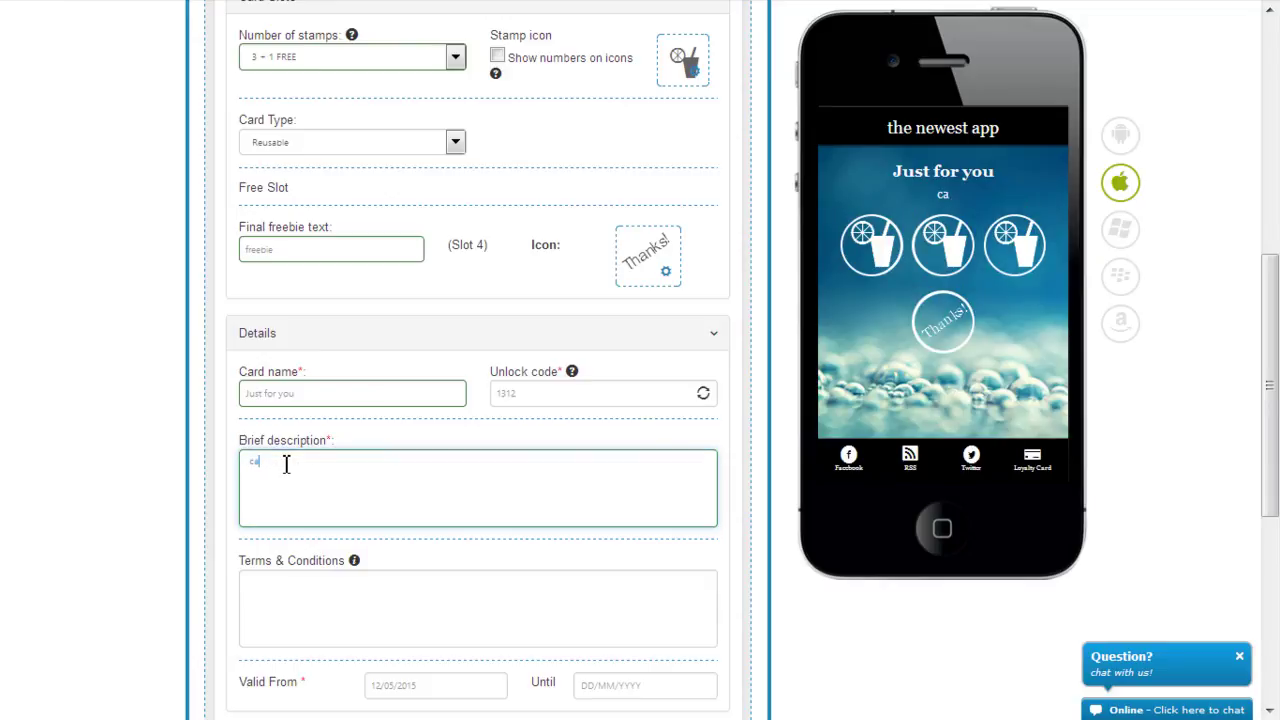
{"action": "type", "text": "rd 123"}
{"action": "scroll", "coordinate": [474, 517], "scroll_direction": "down", "scroll_amount": 1}
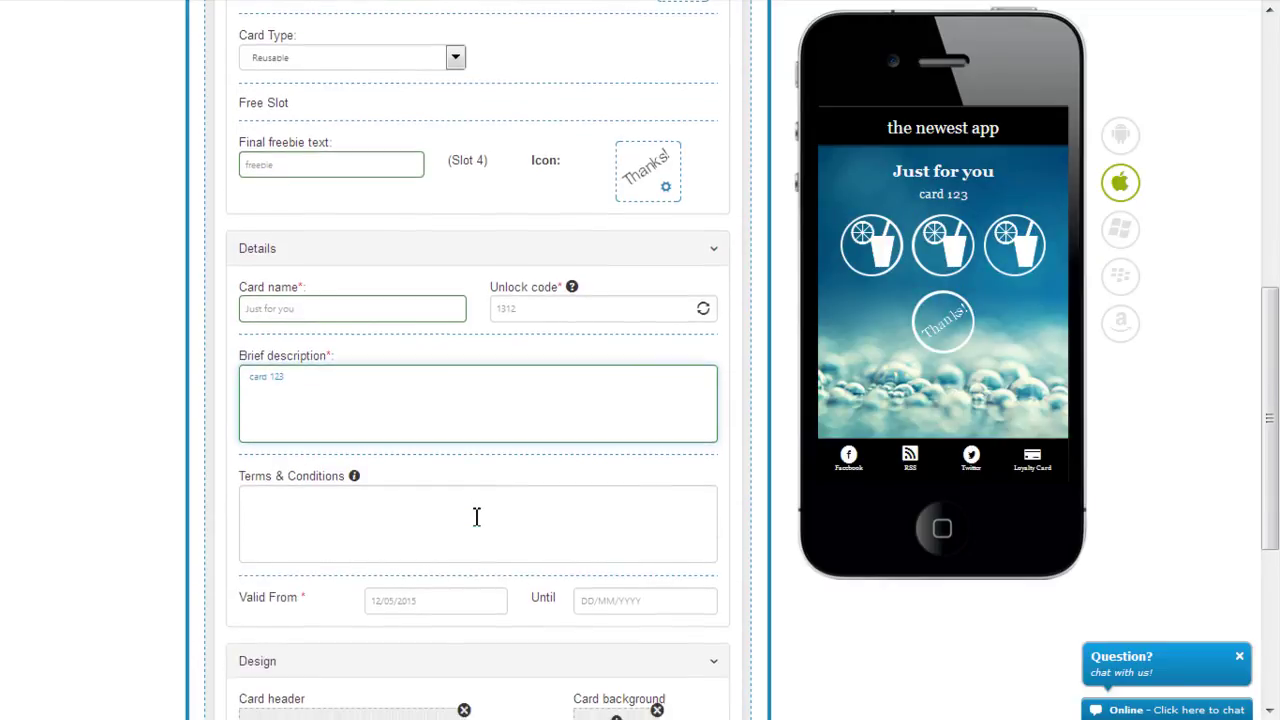
{"action": "left_click", "coordinate": [311, 518]}
{"action": "type", "text": "wert"}
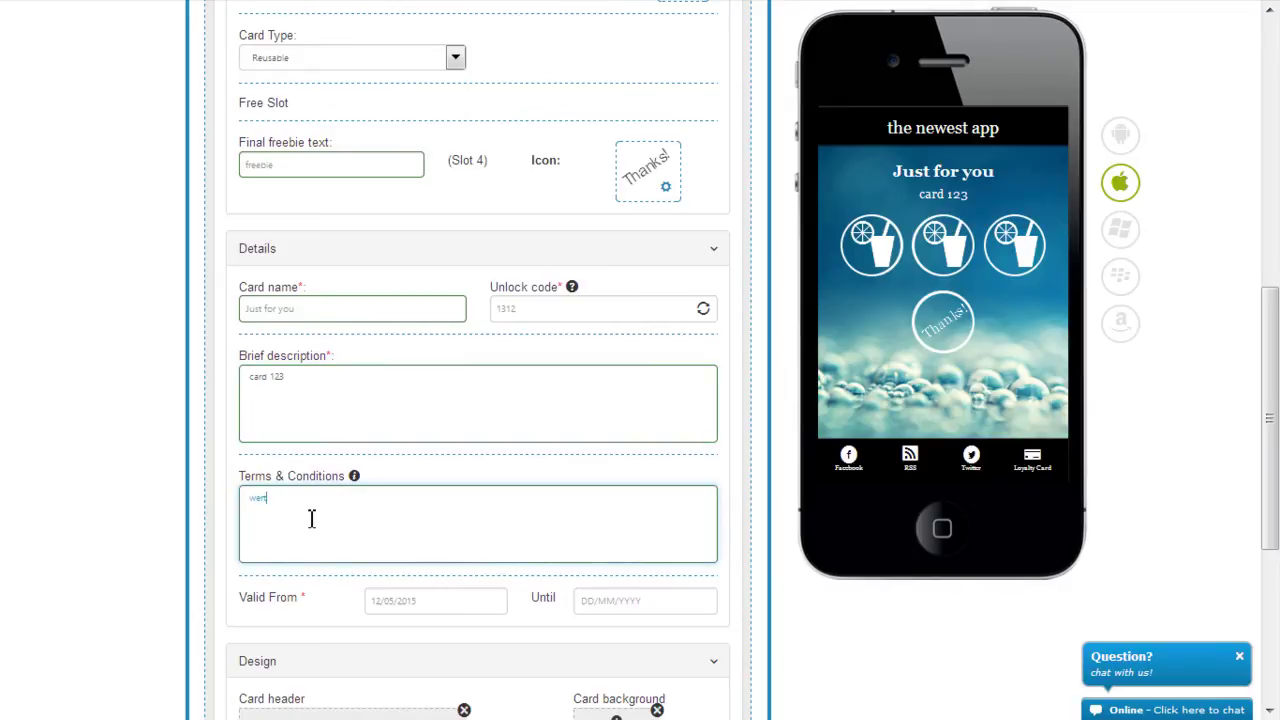
{"action": "scroll", "coordinate": [311, 518], "scroll_direction": "down", "scroll_amount": 1}
{"action": "scroll", "coordinate": [311, 518], "scroll_direction": "down", "scroll_amount": 2}
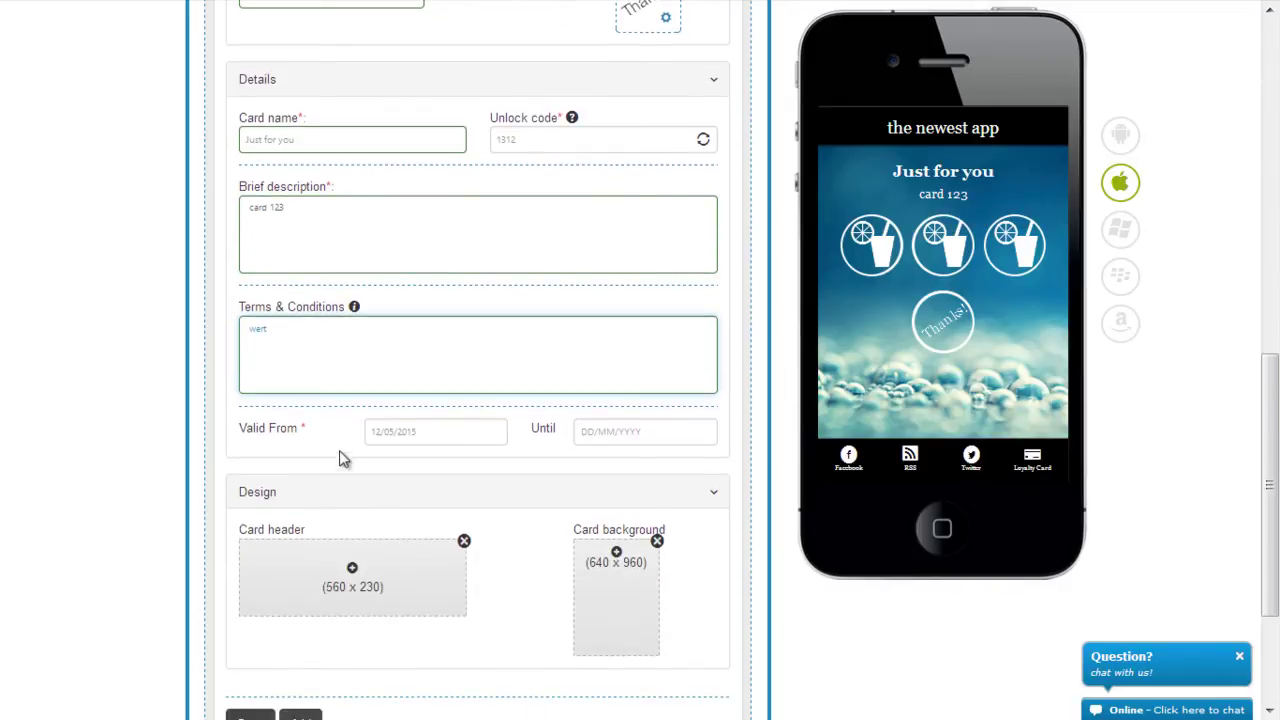
- Set the validity dates to run from 20/05/2015 until 05/08/2015
{"action": "left_click", "coordinate": [436, 440]}
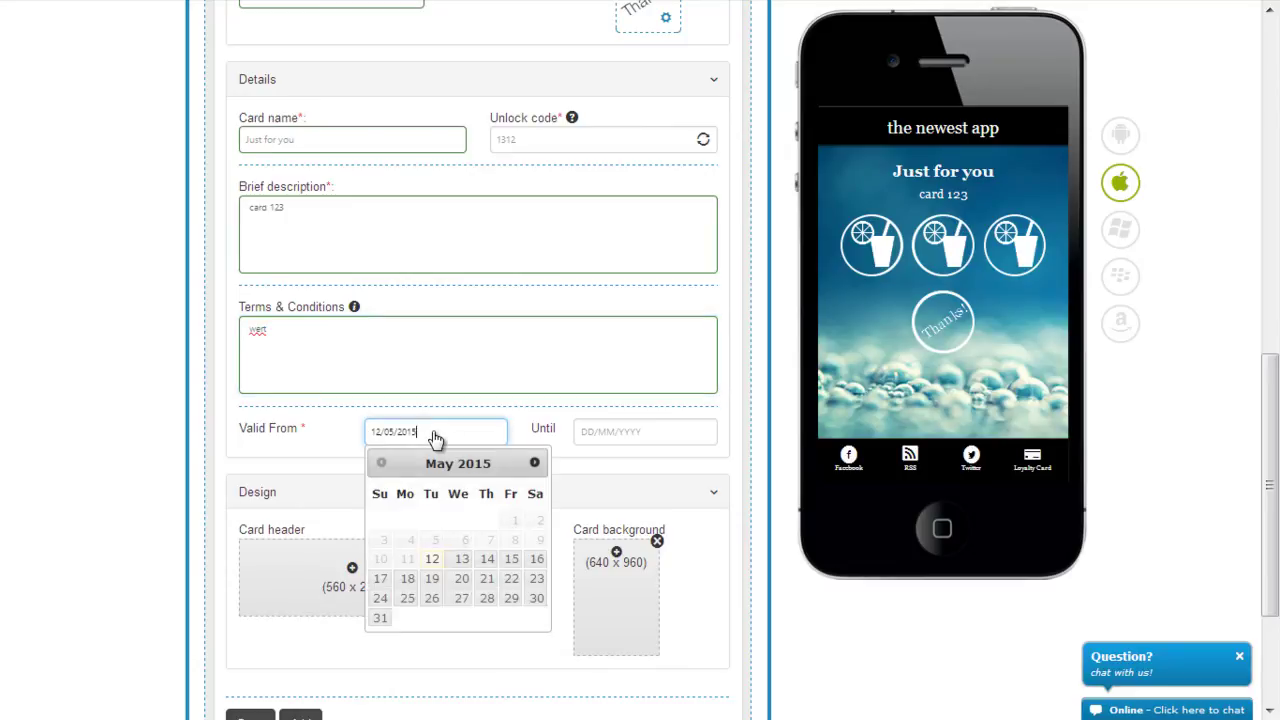
{"action": "left_click", "coordinate": [460, 580]}
{"action": "left_click", "coordinate": [678, 436]}
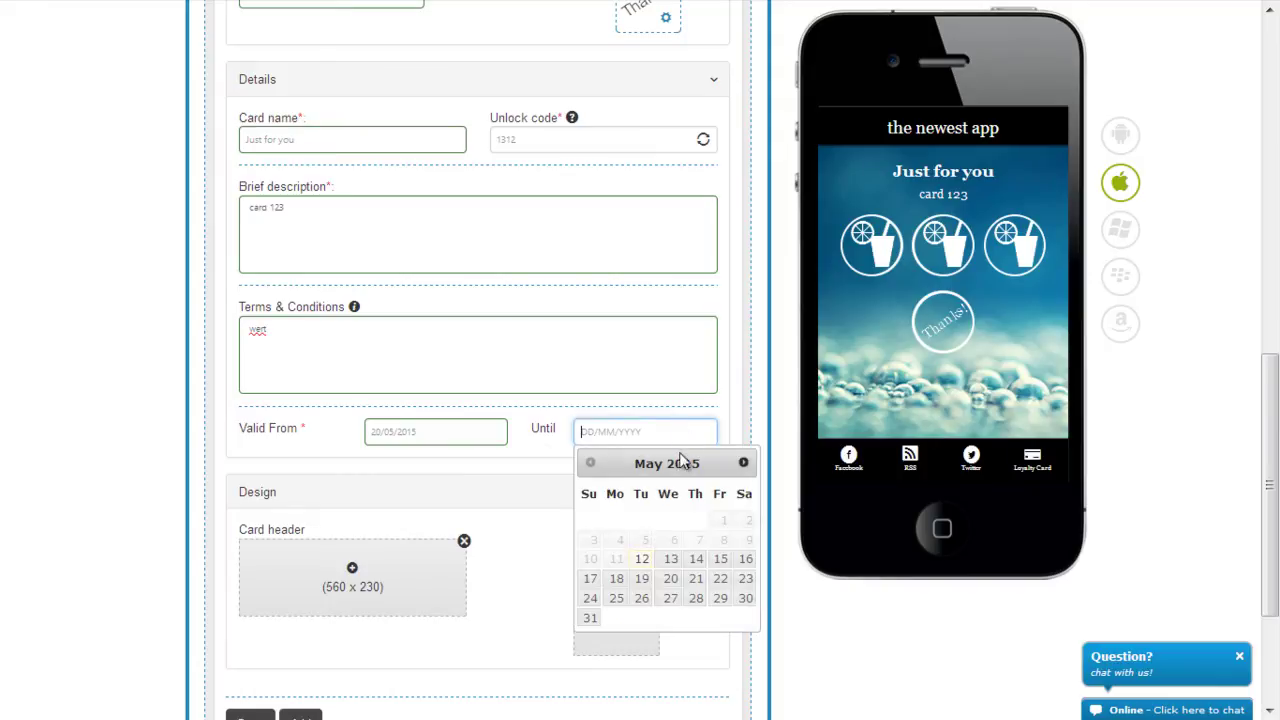
{"action": "left_click", "coordinate": [744, 463]}
{"action": "left_click", "coordinate": [744, 463]}
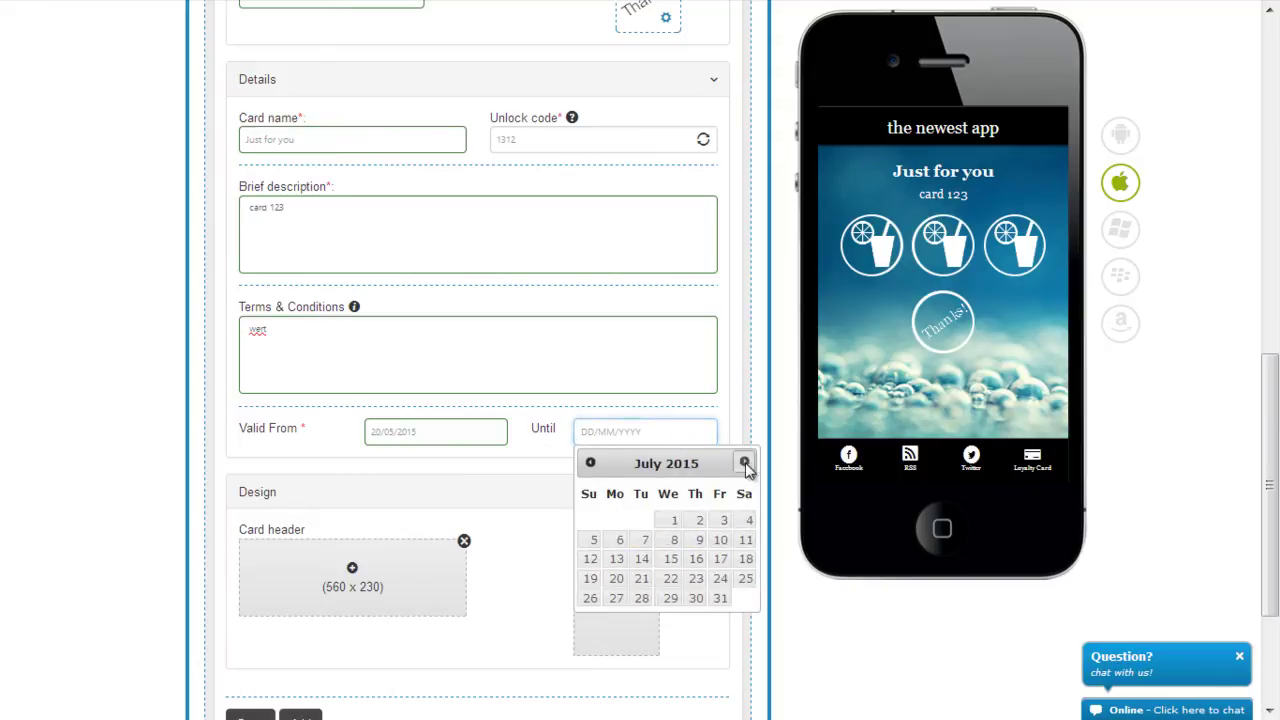
{"action": "left_click", "coordinate": [745, 464]}
{"action": "left_click", "coordinate": [670, 548]}
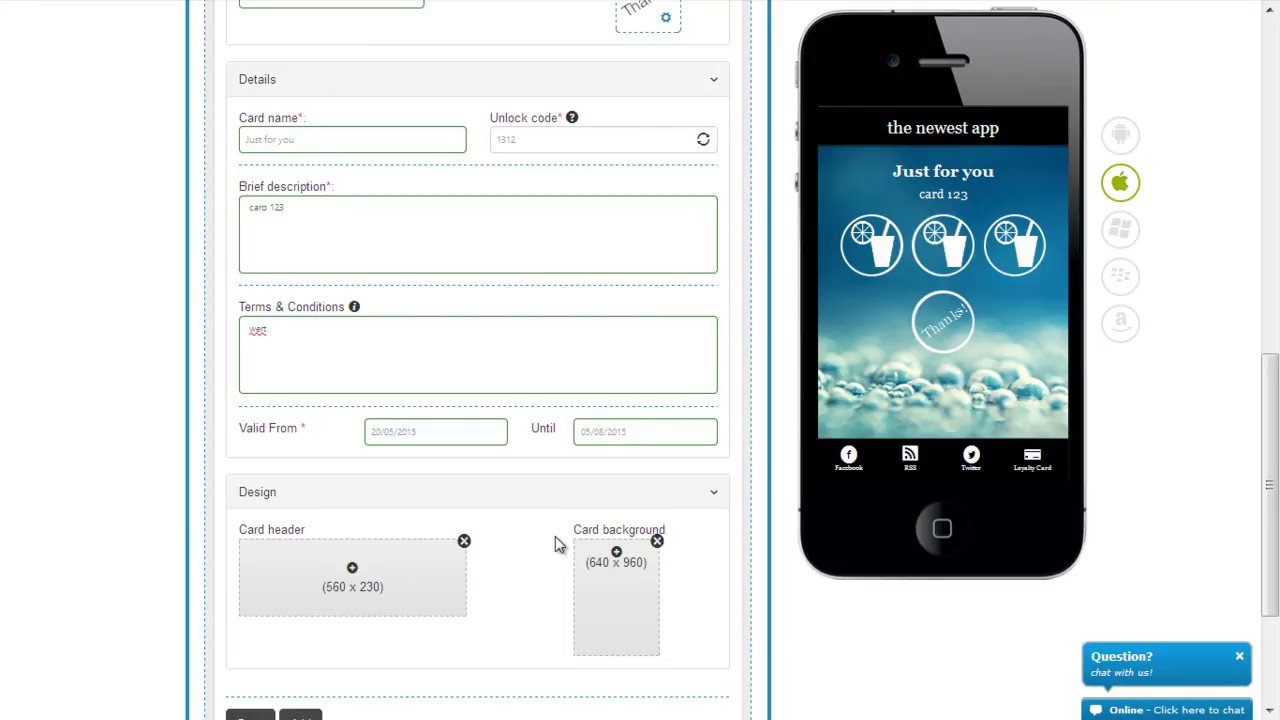
- Upload the Desert picture, centre its crop and save it as the card background
{"action": "left_click", "coordinate": [612, 573]}
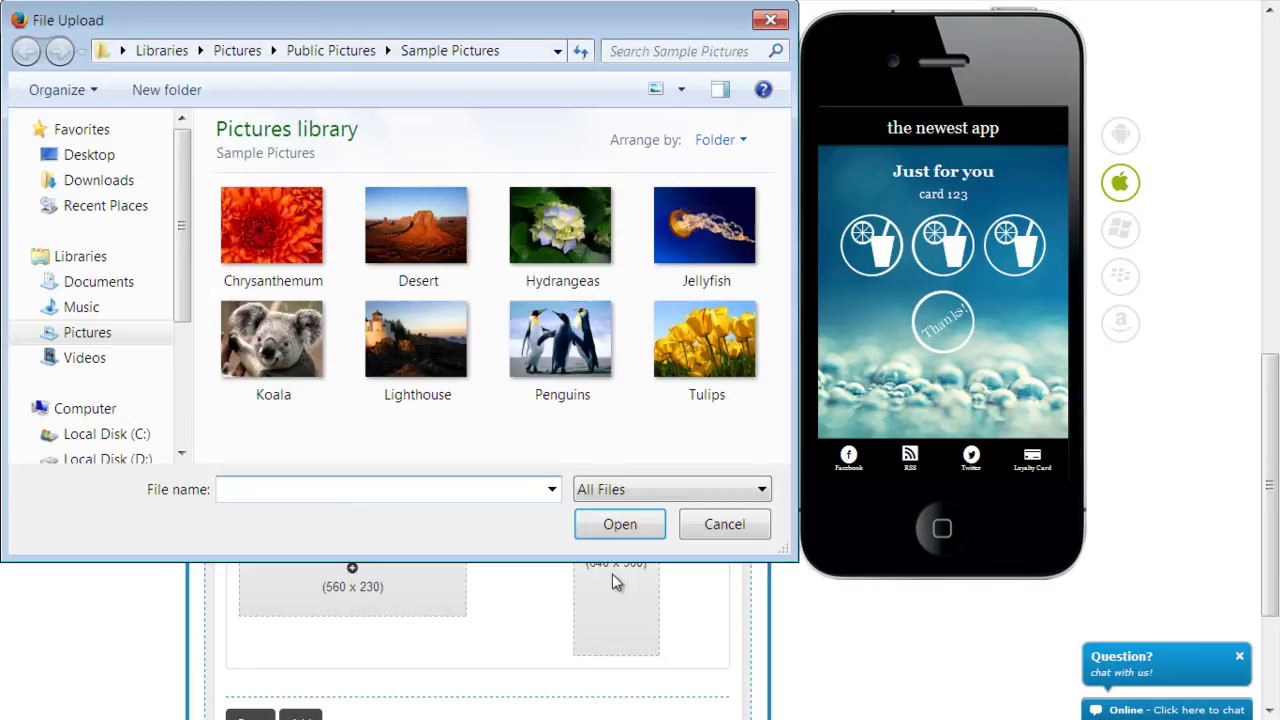
{"action": "double_click", "coordinate": [415, 238]}
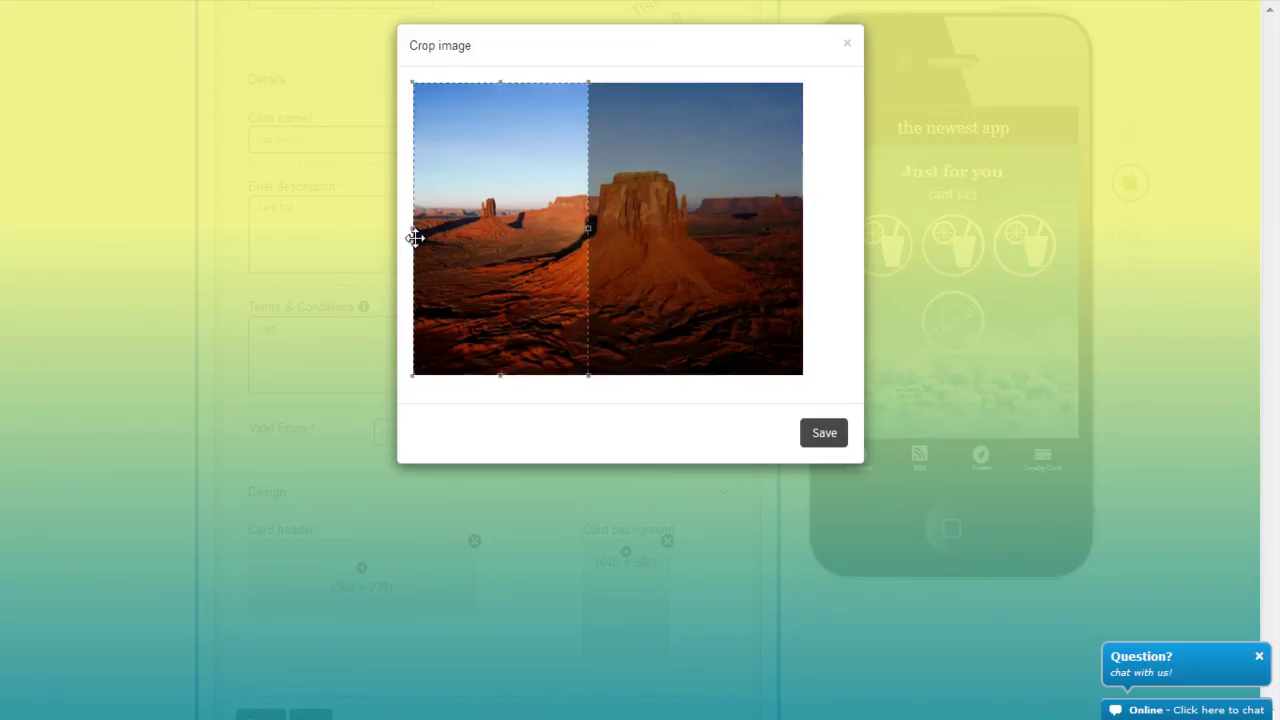
{"action": "left_click_drag", "start_coordinate": [526, 266], "coordinate": [647, 301]}
{"action": "left_click", "coordinate": [816, 440]}
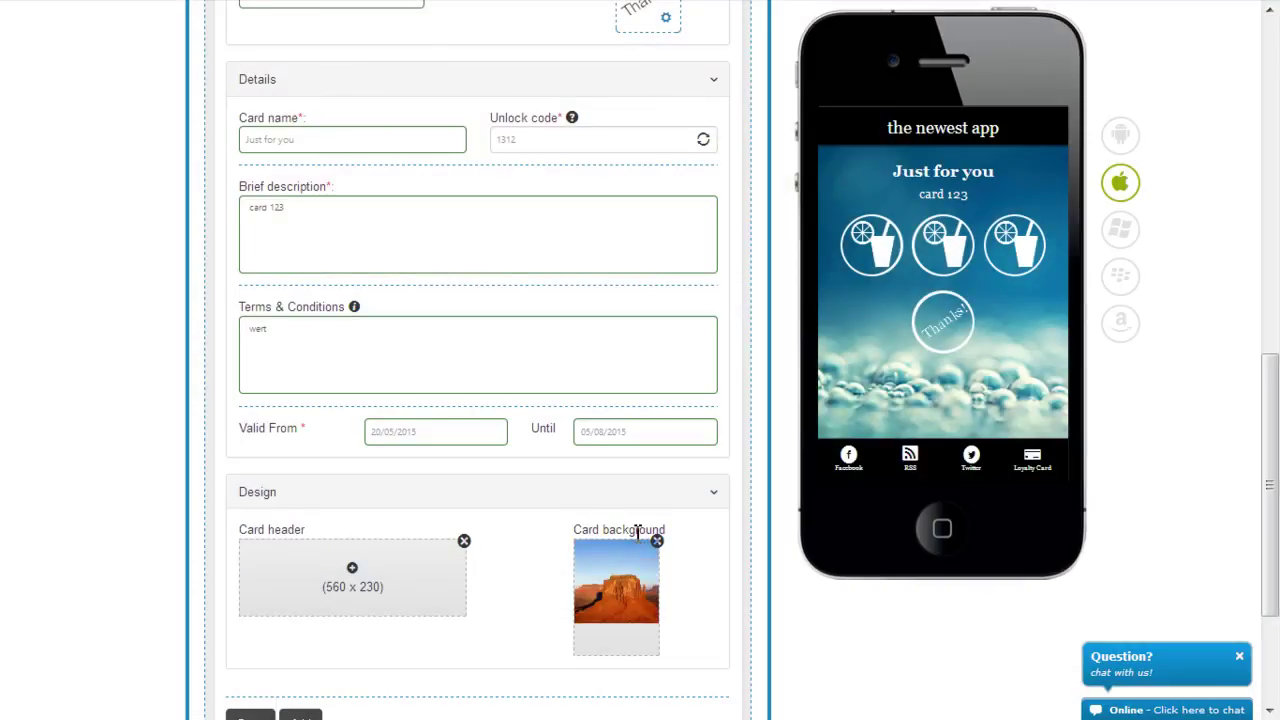
- Upload the Desert picture and save a blue-sky strip crop as the card header
{"action": "left_click", "coordinate": [395, 597]}
{"action": "left_click", "coordinate": [437, 257]}
{"action": "double_click", "coordinate": [437, 257]}
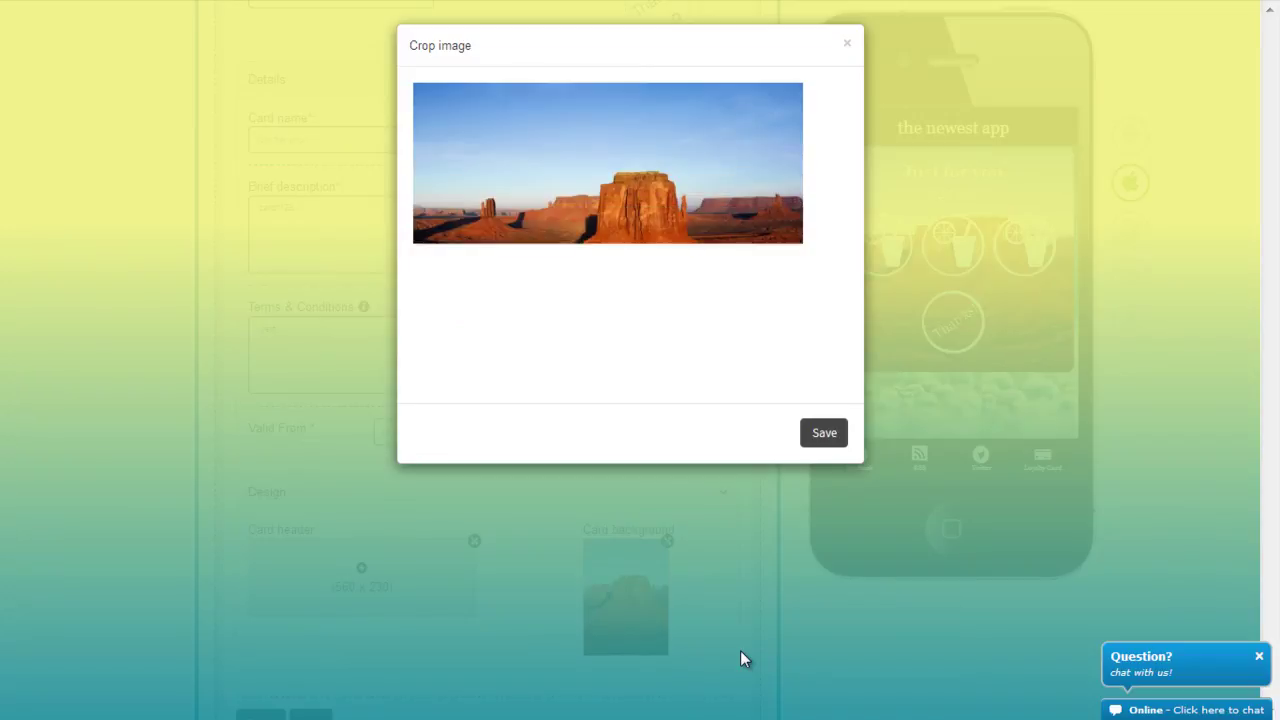
{"action": "left_click", "coordinate": [812, 432]}
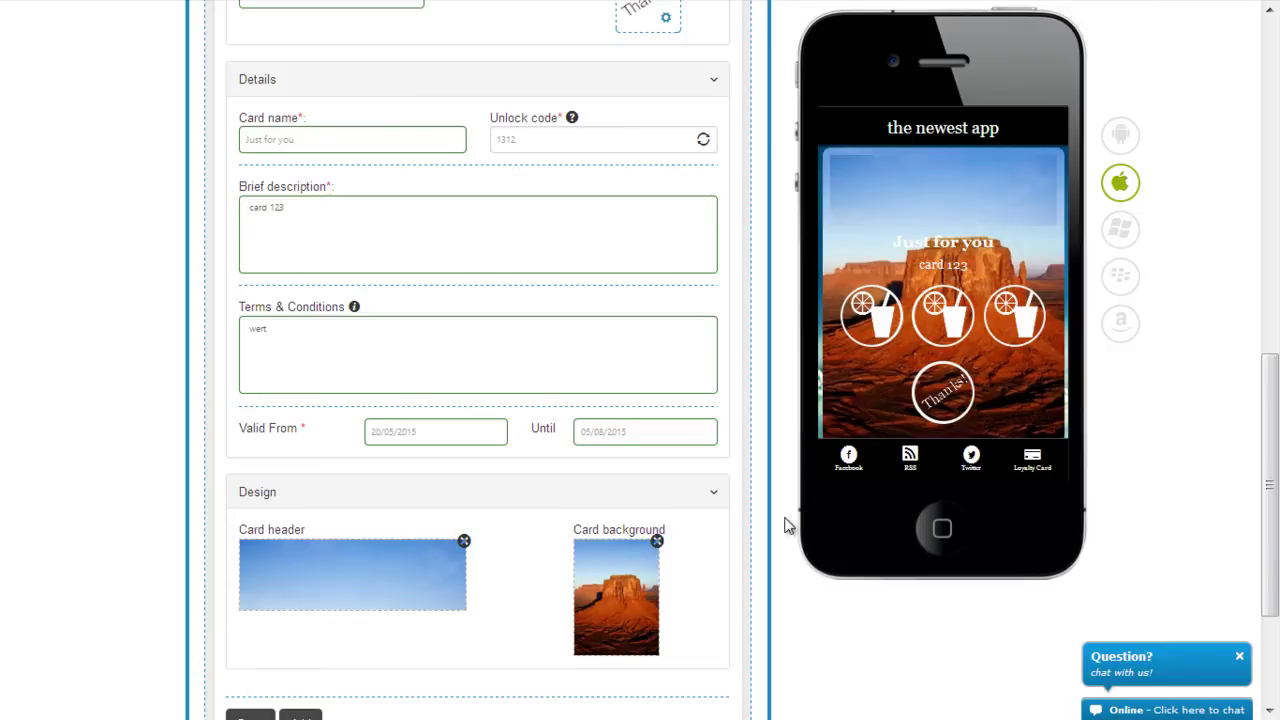
{"action": "scroll", "coordinate": [772, 545], "scroll_direction": "down", "scroll_amount": 3}
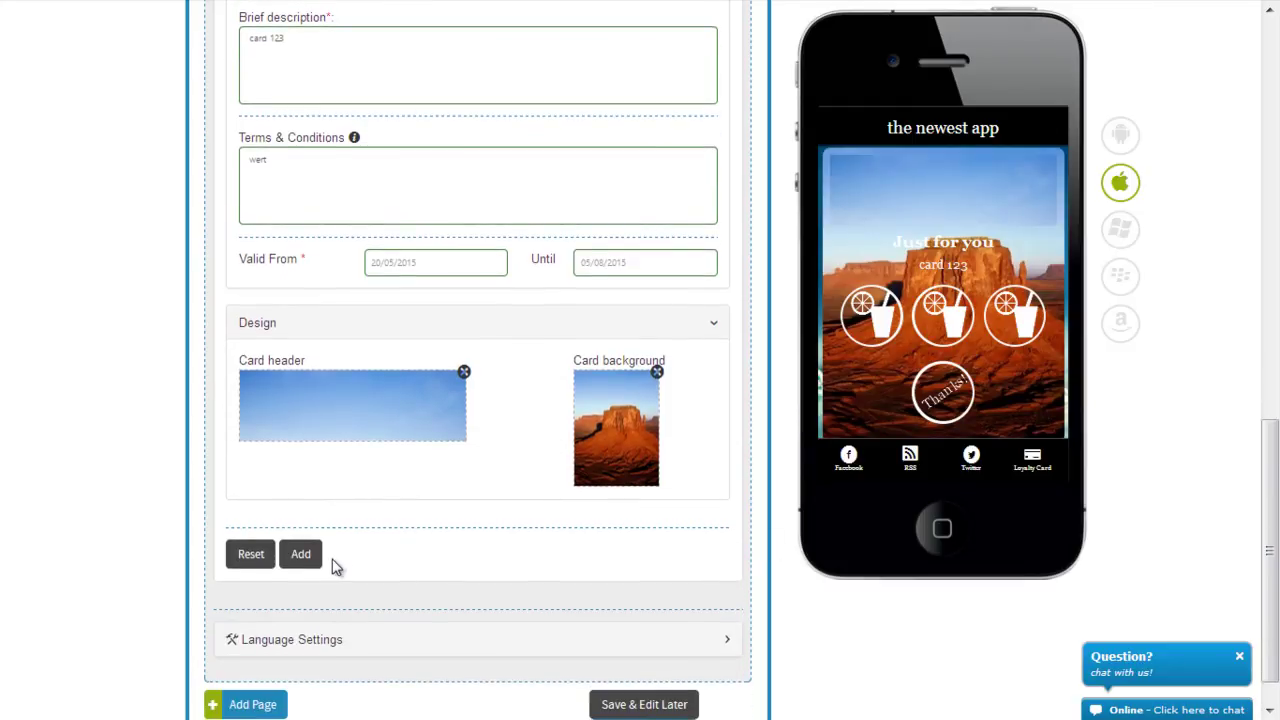
- Expand Language Settings to show label fields such as Terms & Conditions and Valid Till
{"action": "left_click", "coordinate": [405, 645]}
{"action": "scroll", "coordinate": [600, 592], "scroll_direction": "down", "scroll_amount": 5}
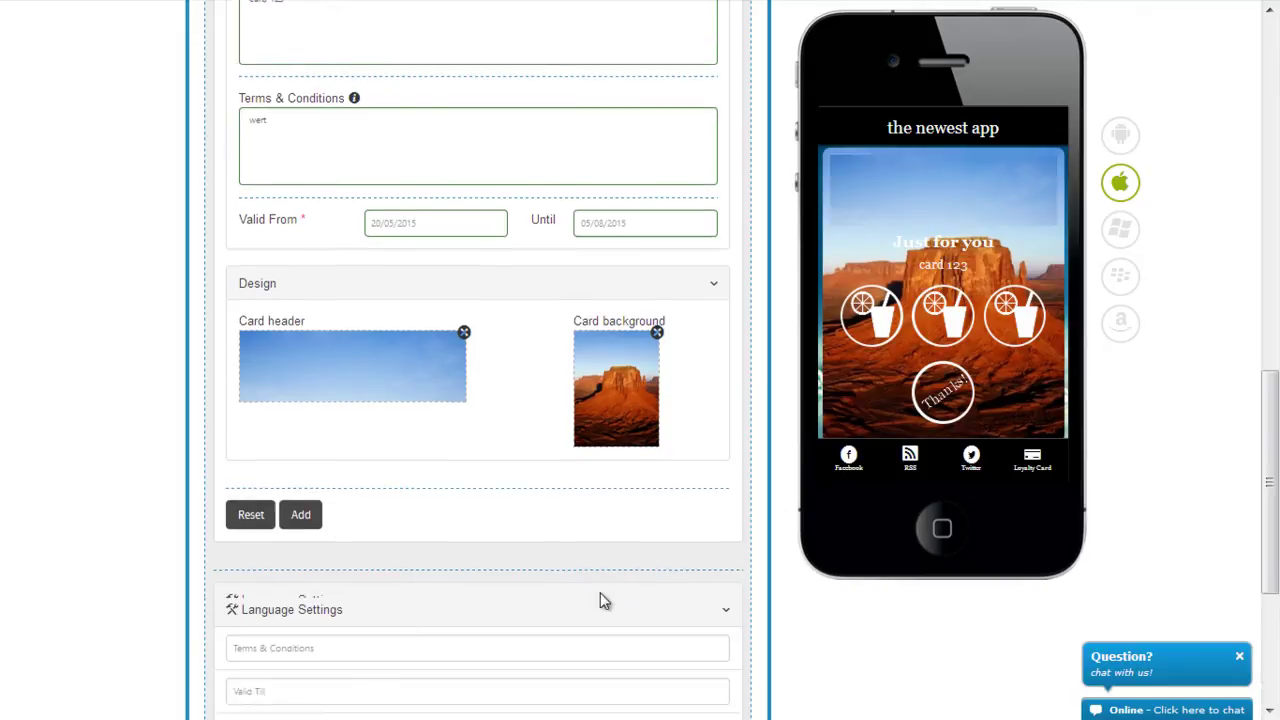